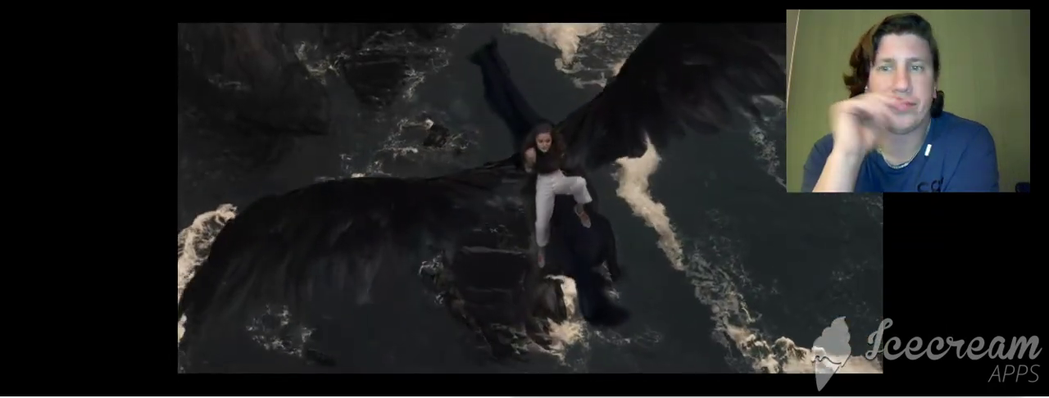
- Pause the music video at 1:42 on the woman riding the winged creature
key("space")
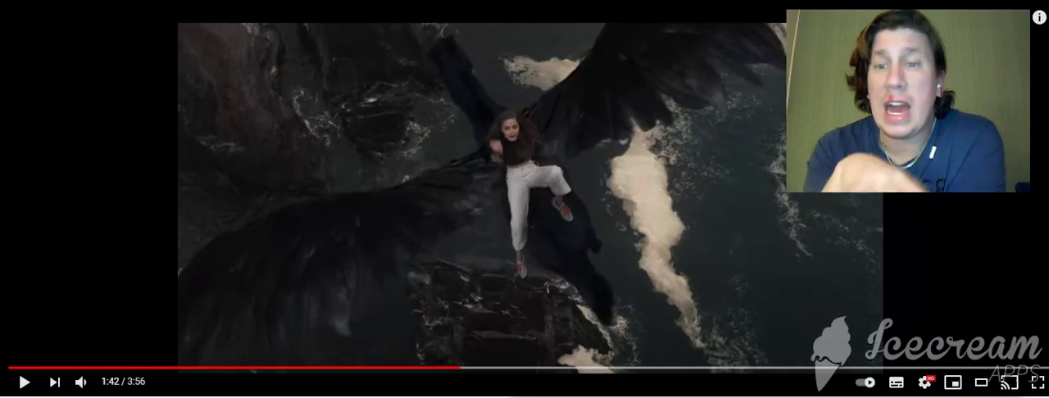